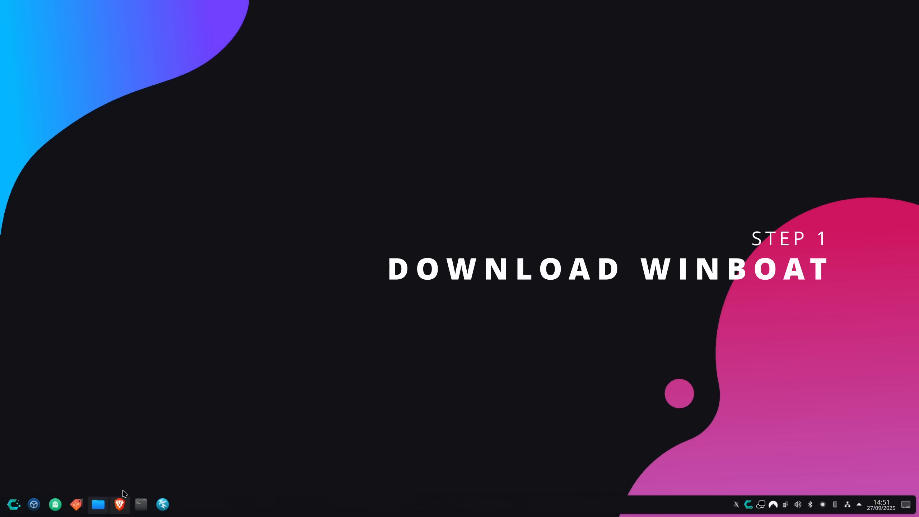
# - Open the WinBoat website's download section in the browser and examine the AppImage, Debian, Fedora and Arch package options
pyautogui.click(119, 504)
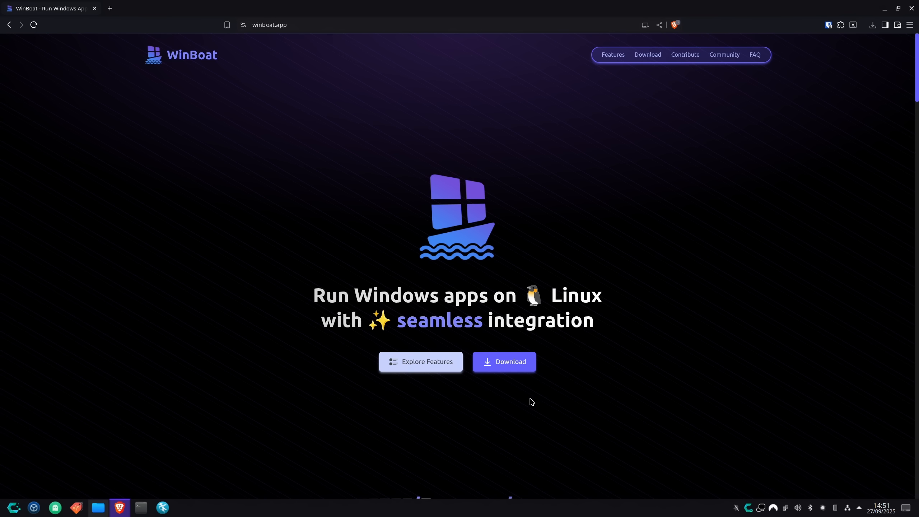
pyautogui.click(513, 364)
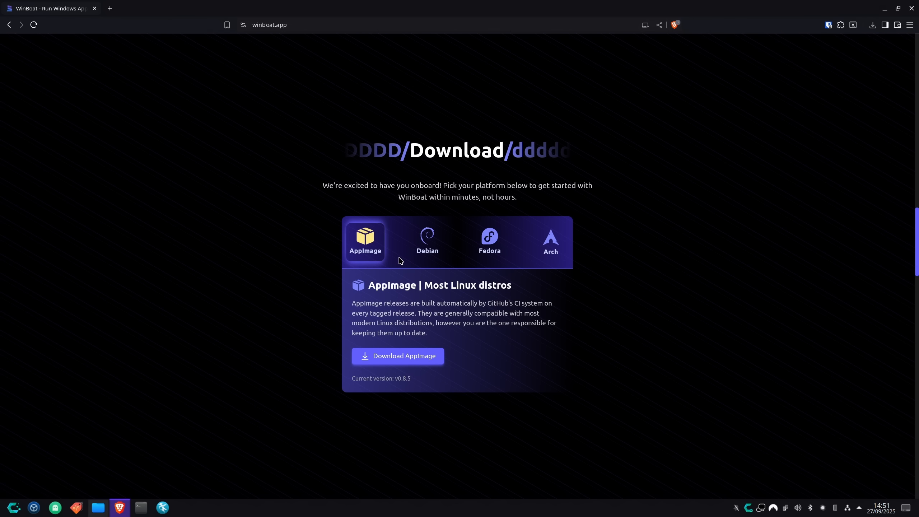
pyautogui.click(415, 253)
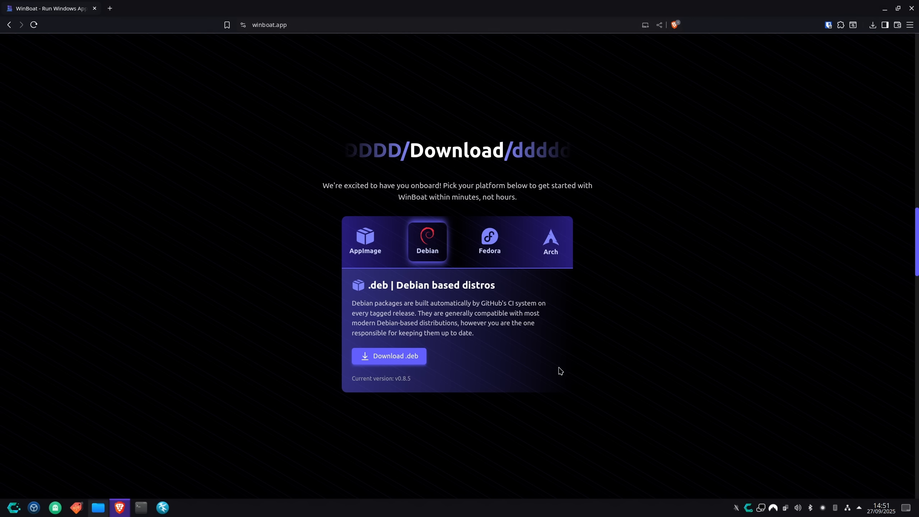
pyautogui.click(481, 255)
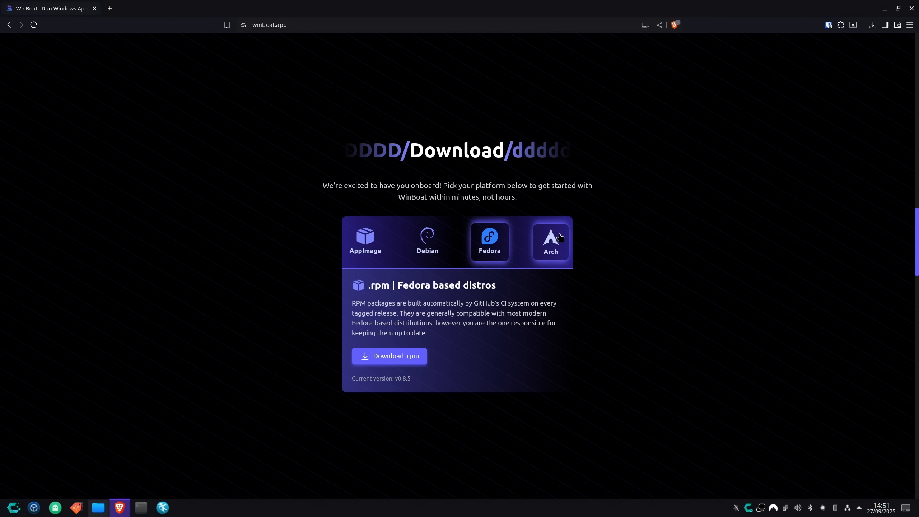
pyautogui.click(552, 248)
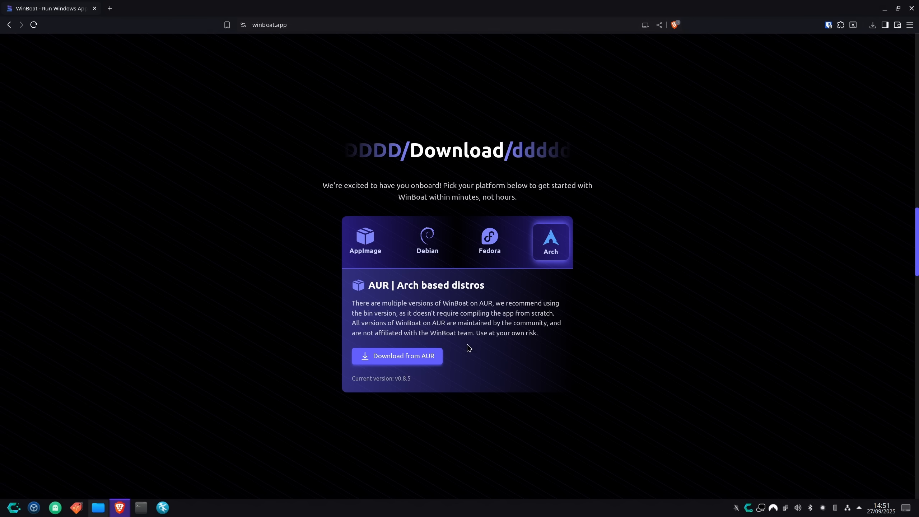
pyautogui.click(491, 241)
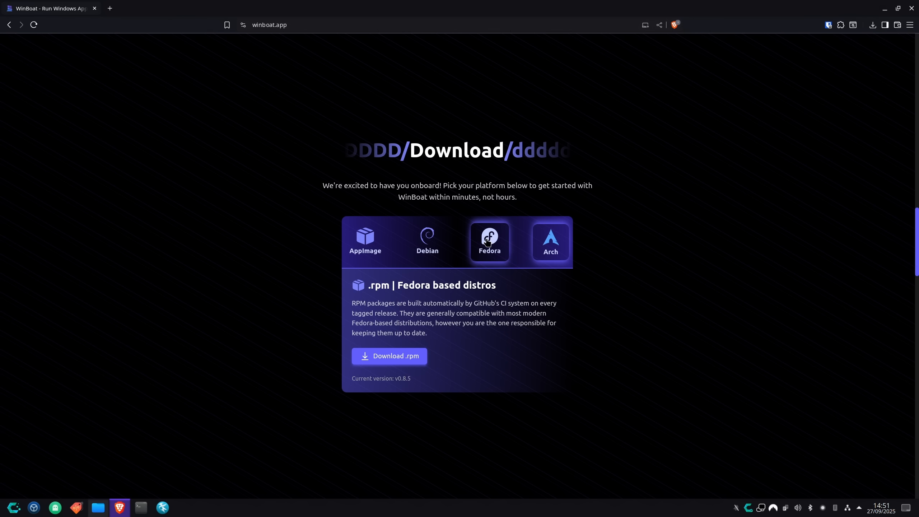
pyautogui.click(436, 246)
pyautogui.click(373, 243)
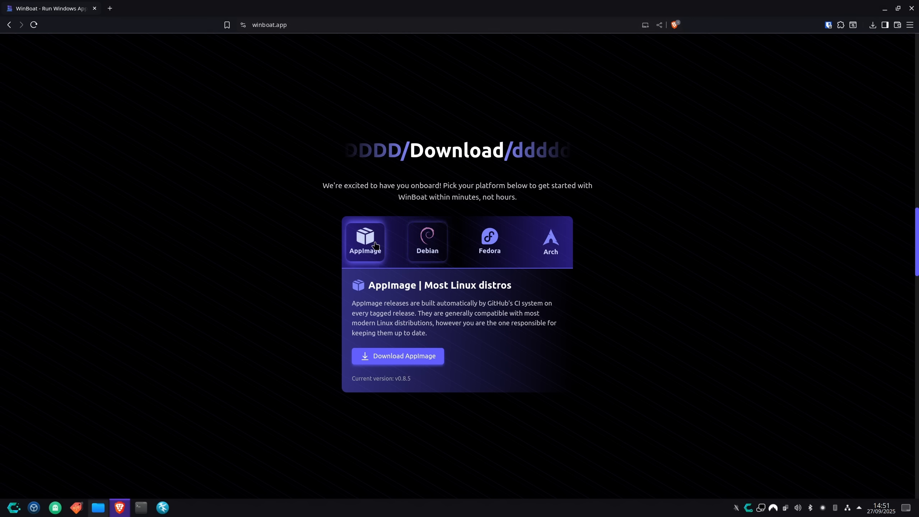
pyautogui.click(441, 250)
pyautogui.click(489, 242)
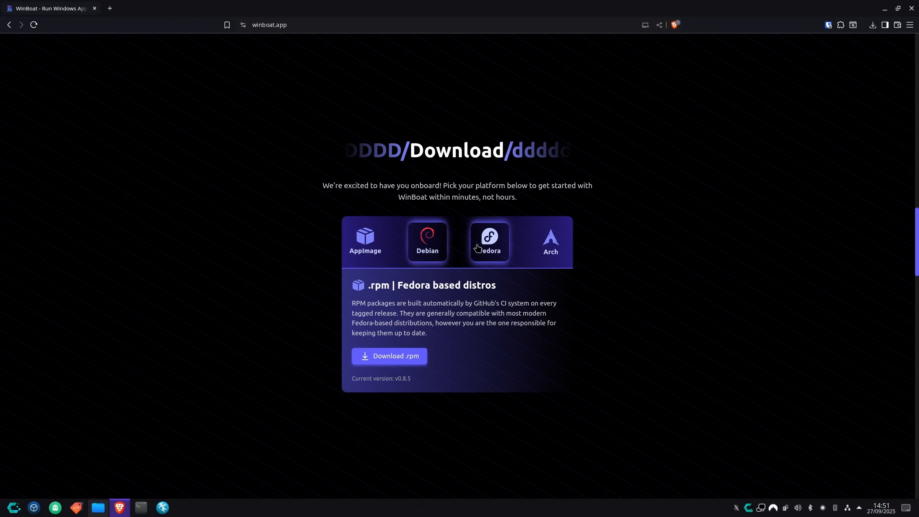
pyautogui.click(430, 249)
pyautogui.click(380, 249)
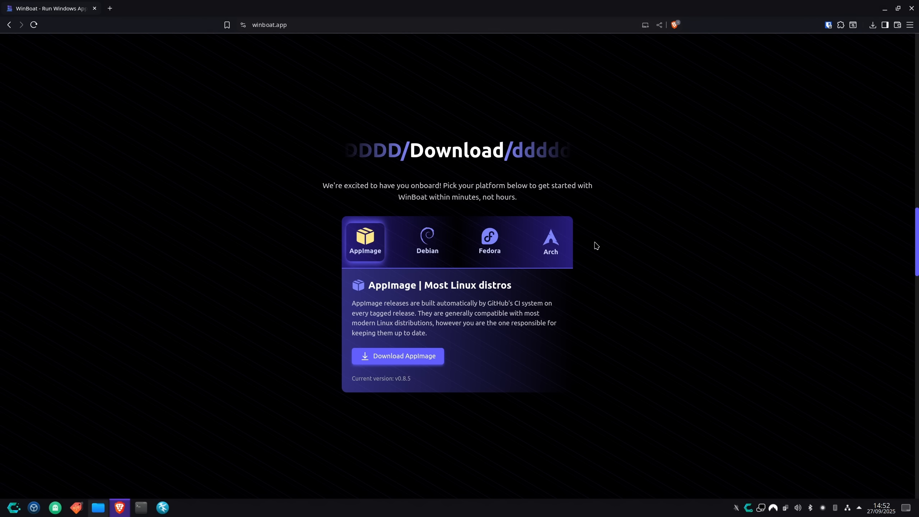
pyautogui.click(560, 240)
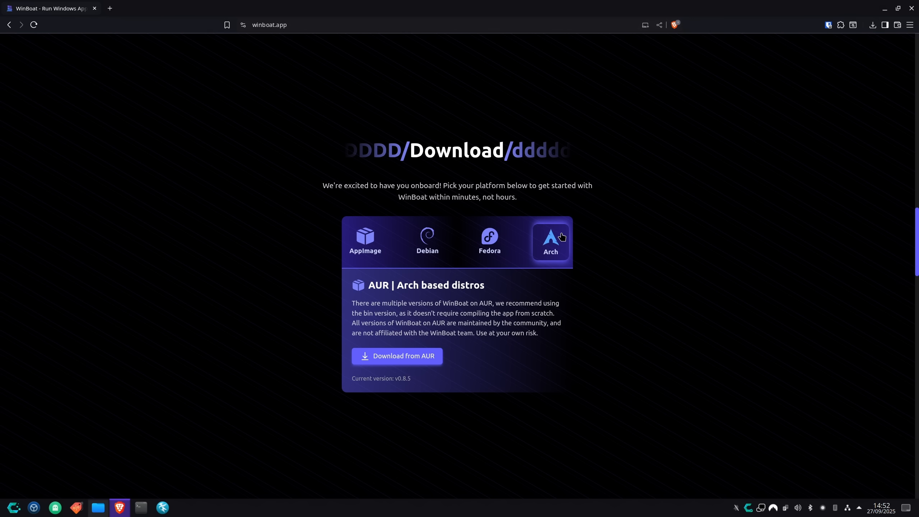
pyautogui.click(886, 8)
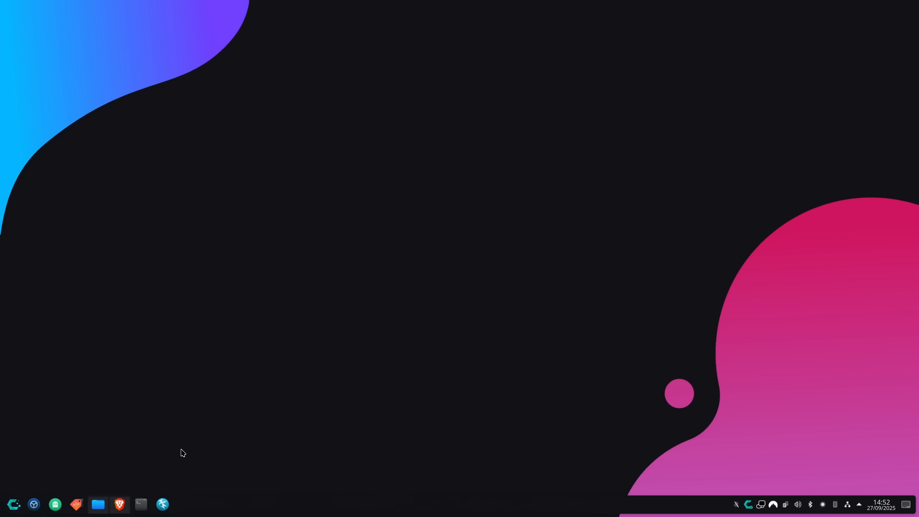
# - In a terminal, run "paru winboat-git" and choose package 1 for installation
pyautogui.click(144, 500)
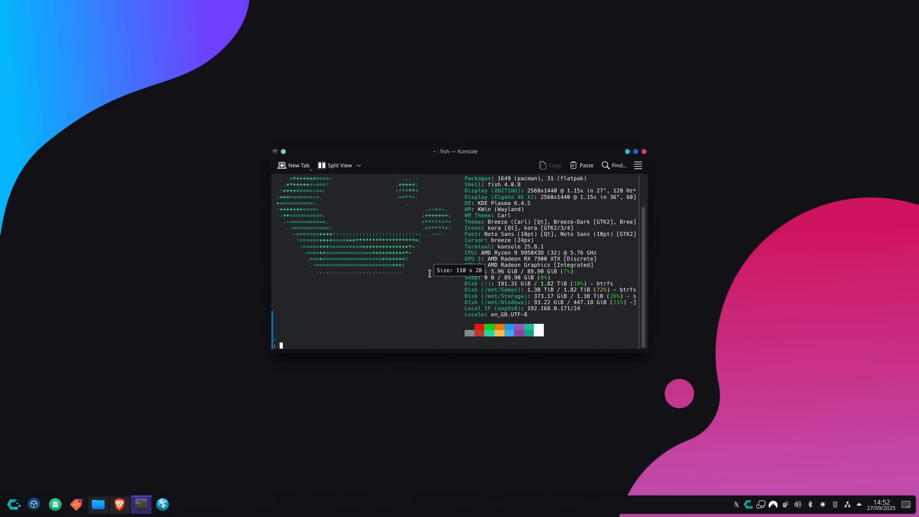
pyautogui.write('paru ')
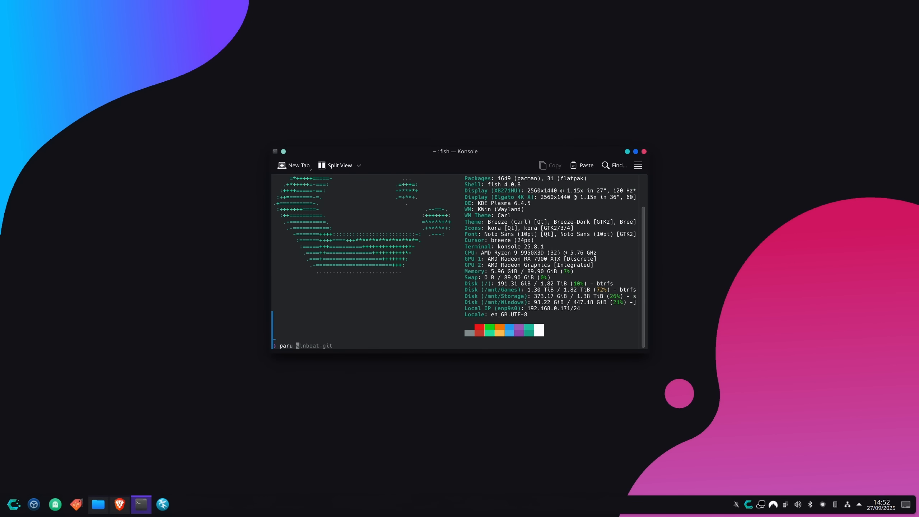
pyautogui.write('winboat-git')
pyautogui.press('Return')
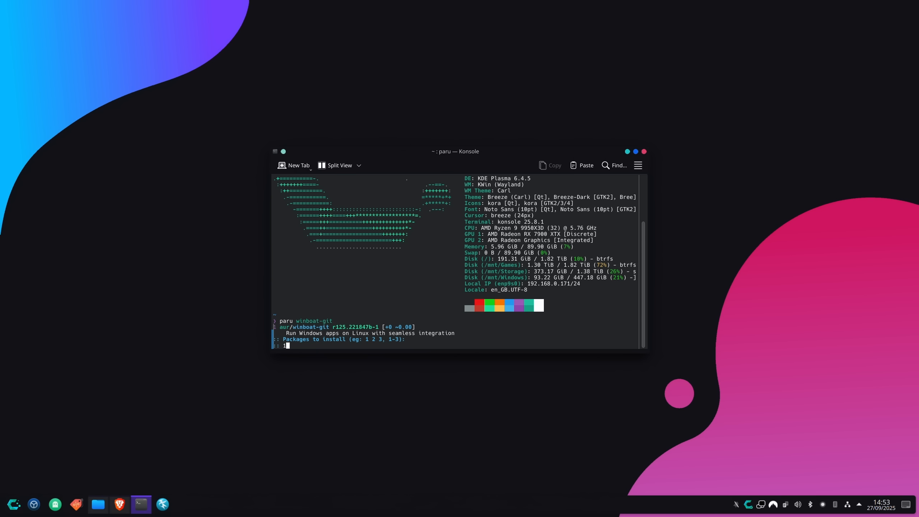
pyautogui.write('1')
pyautogui.press('Return')
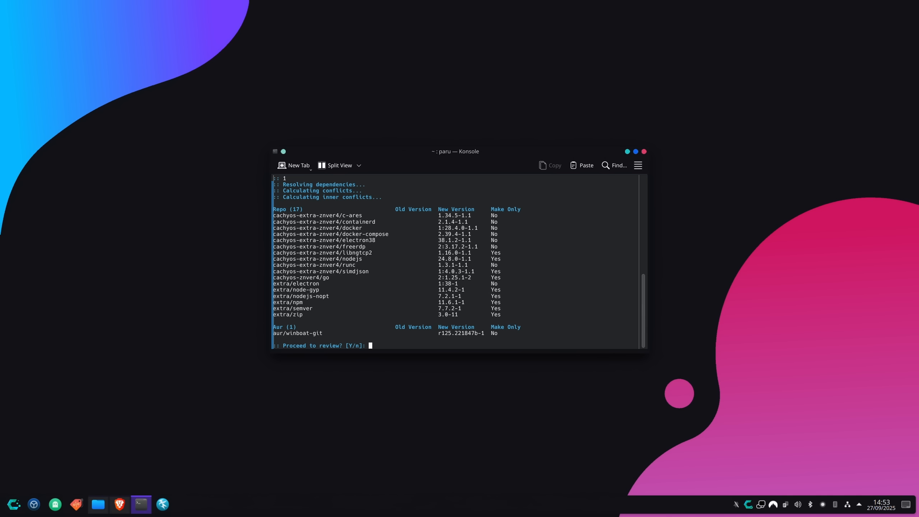
# - Review and accept the winboat-git PKGBUILD, then authorise the installation with the sudo password and close the terminal once it completes
pyautogui.write('y')
pyautogui.press('Return')
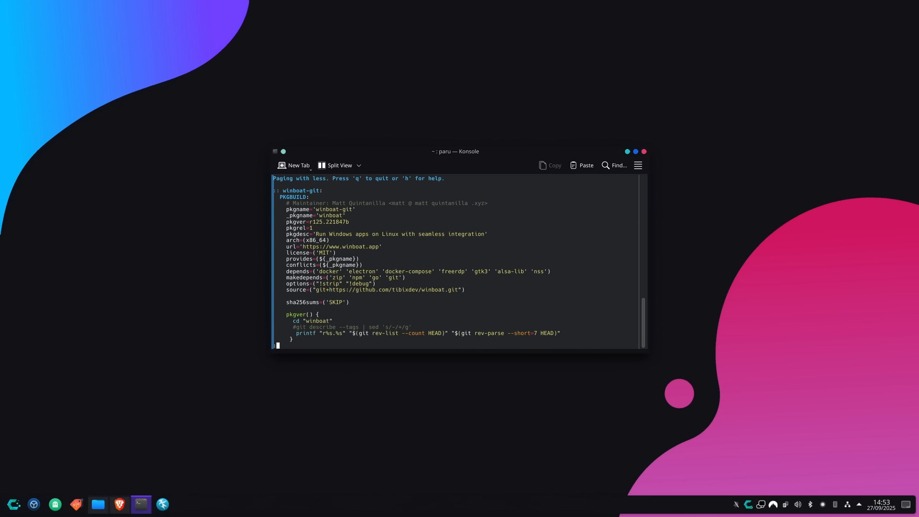
pyautogui.press('q')
pyautogui.write('y')
pyautogui.press('Return')
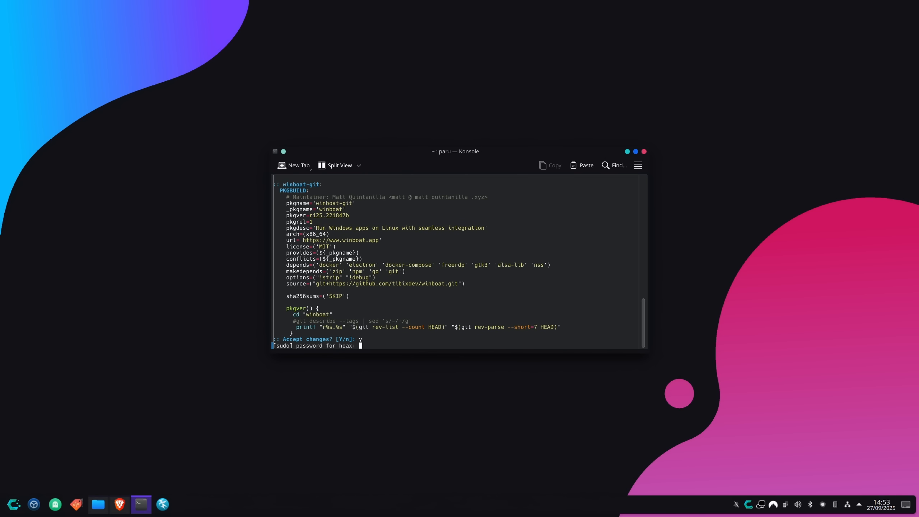
pyautogui.press('Return')
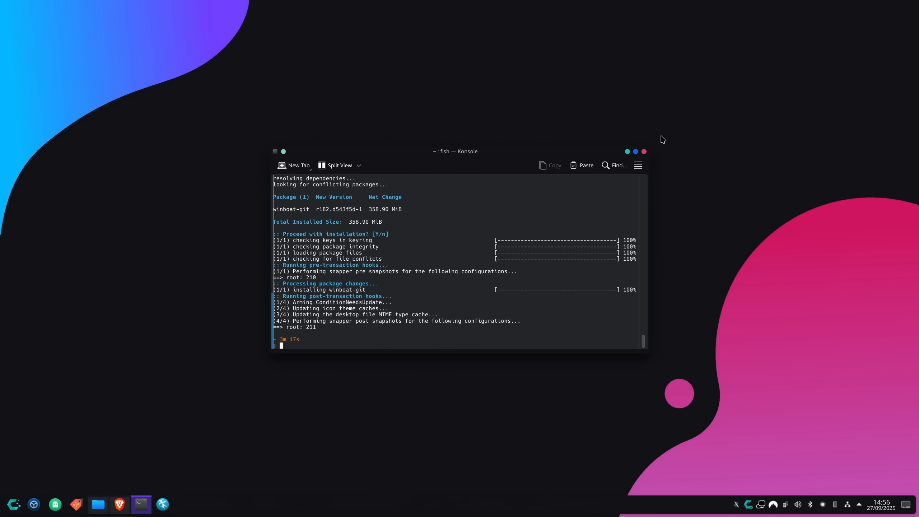
pyautogui.click(644, 153)
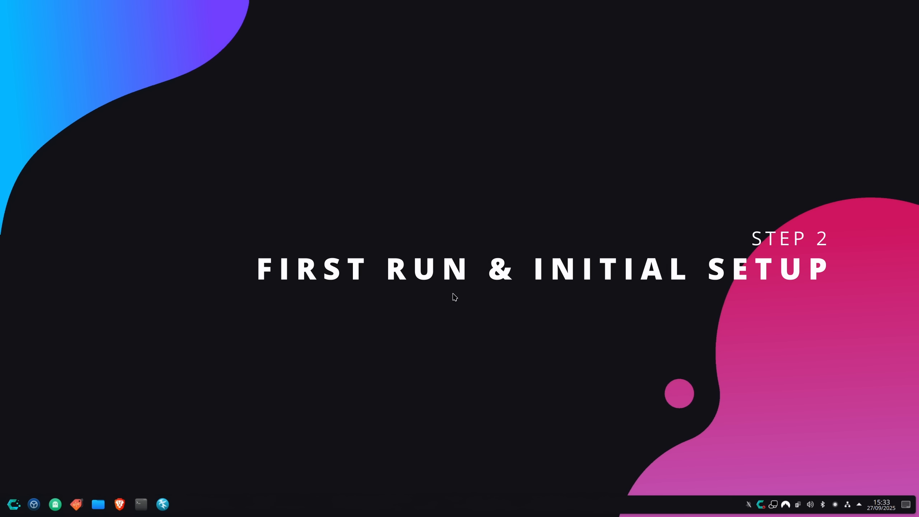
# - Launch WinBoat from the application launcher and maximize its setup window
pyautogui.press('super')
pyautogui.write('win')
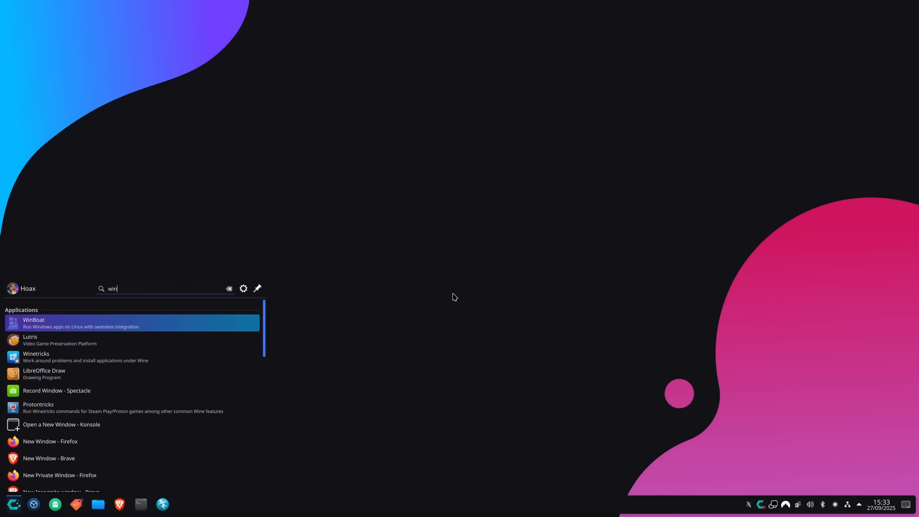
pyautogui.press('Return')
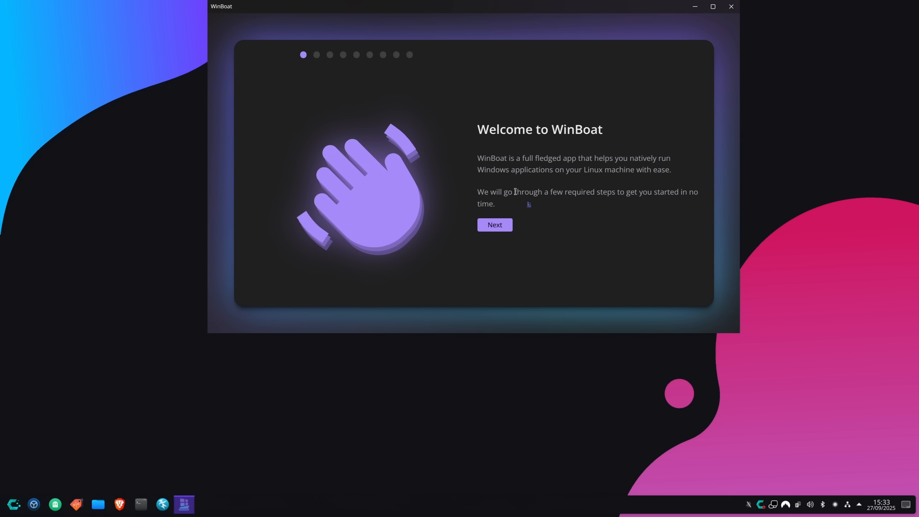
pyautogui.click(713, 6)
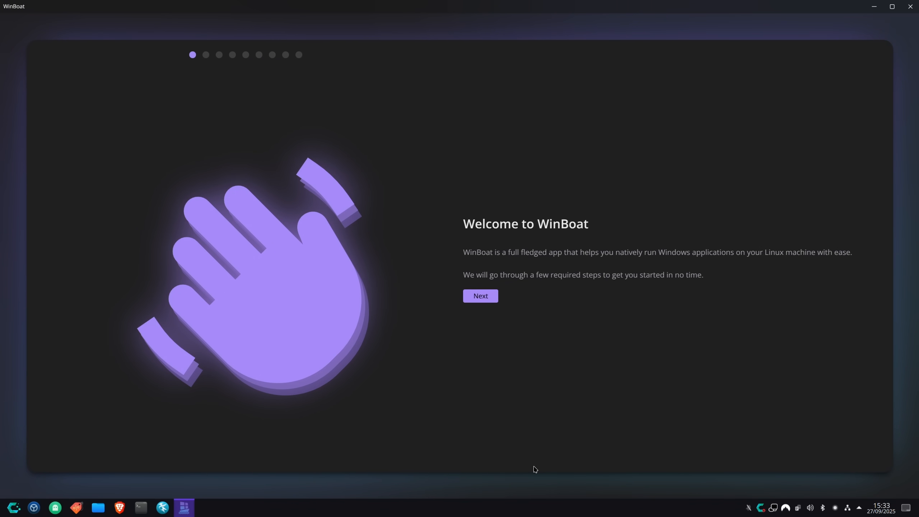
# - Start the WinBoat setup, agree to the MIT License and proceed past the pre-requisites check
pyautogui.click(483, 301)
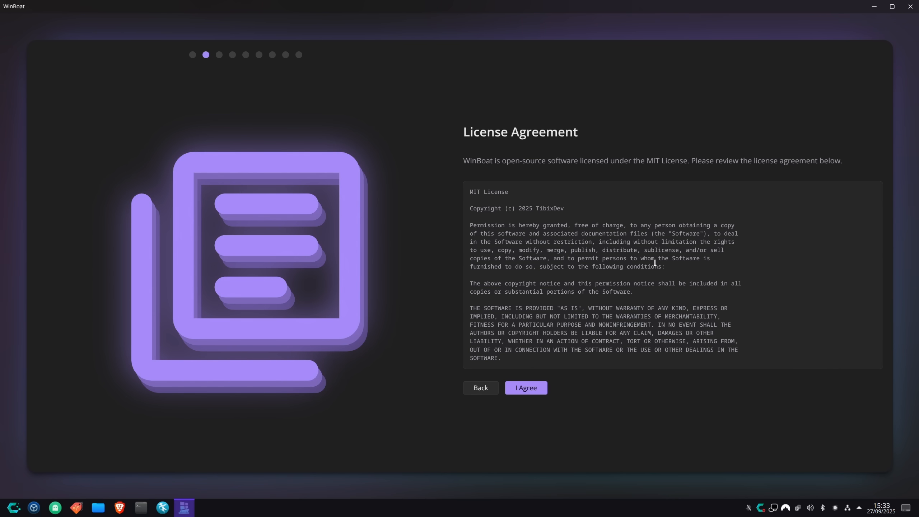
pyautogui.click(534, 394)
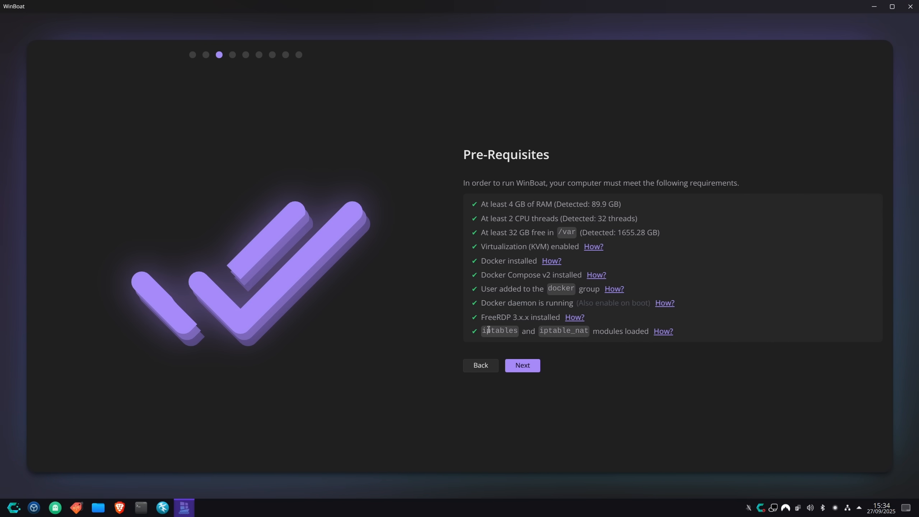
pyautogui.click(528, 369)
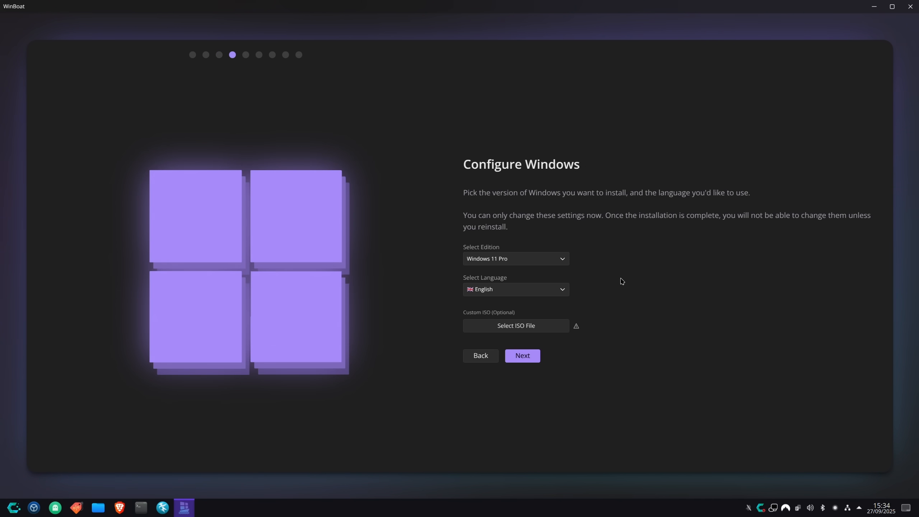
# - Set the Windows edition to Windows 10 Pro, keep the language as English, and continue to the user configuration
pyautogui.click(564, 263)
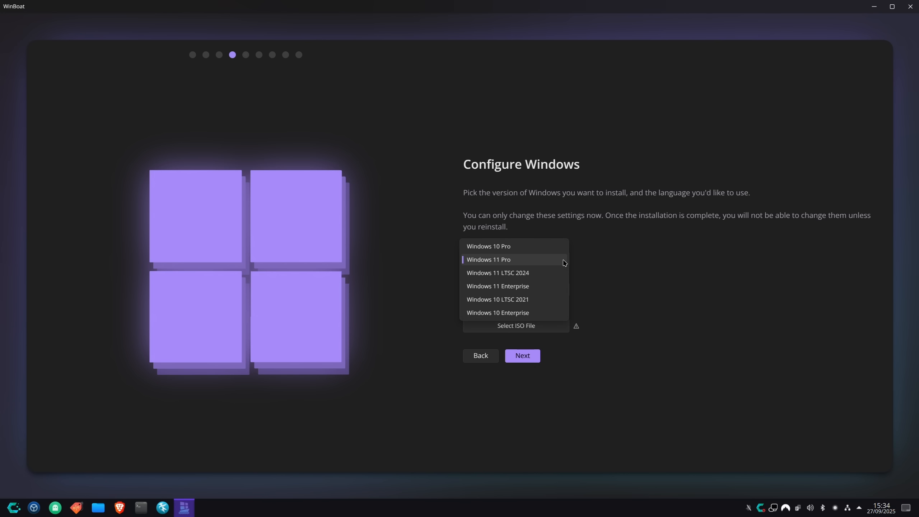
pyautogui.click(622, 264)
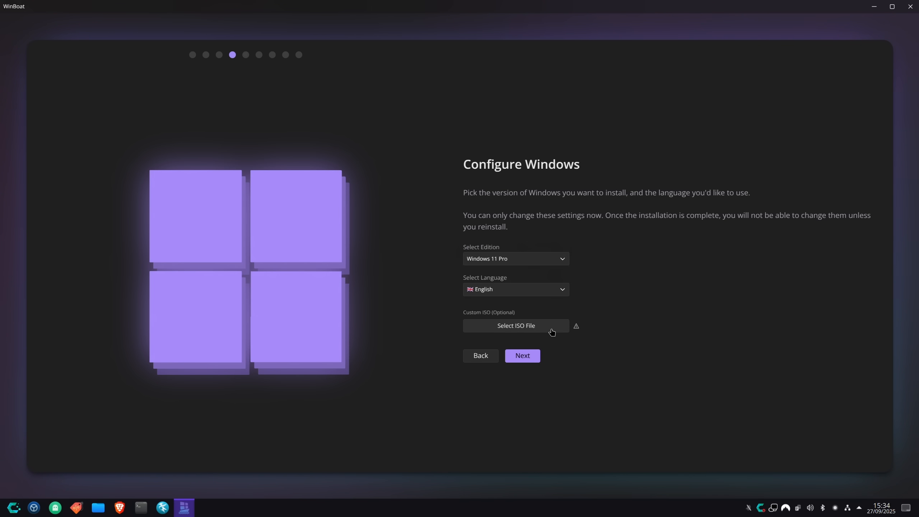
pyautogui.click(548, 262)
pyautogui.click(565, 260)
pyautogui.click(525, 362)
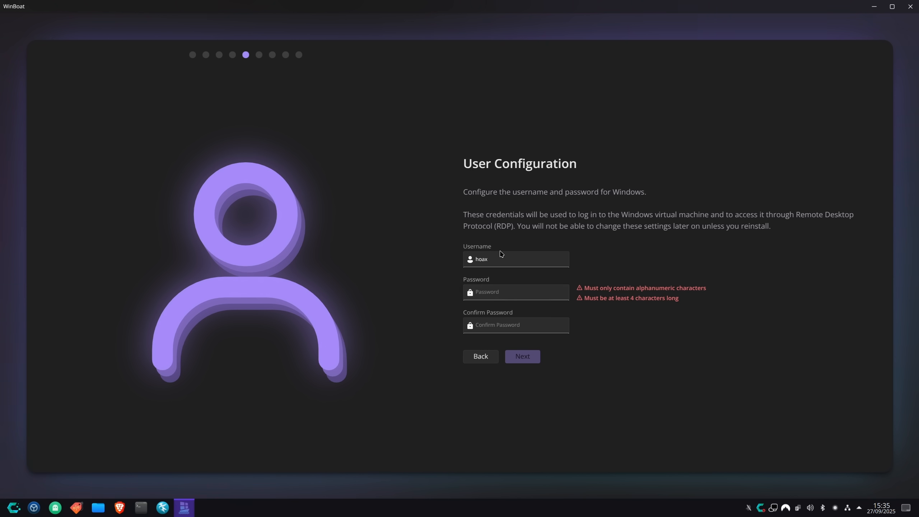
# - Enter and confirm the Windows account password, keeping the prefilled username, and continue to the hardware configuration
pyautogui.click(501, 295)
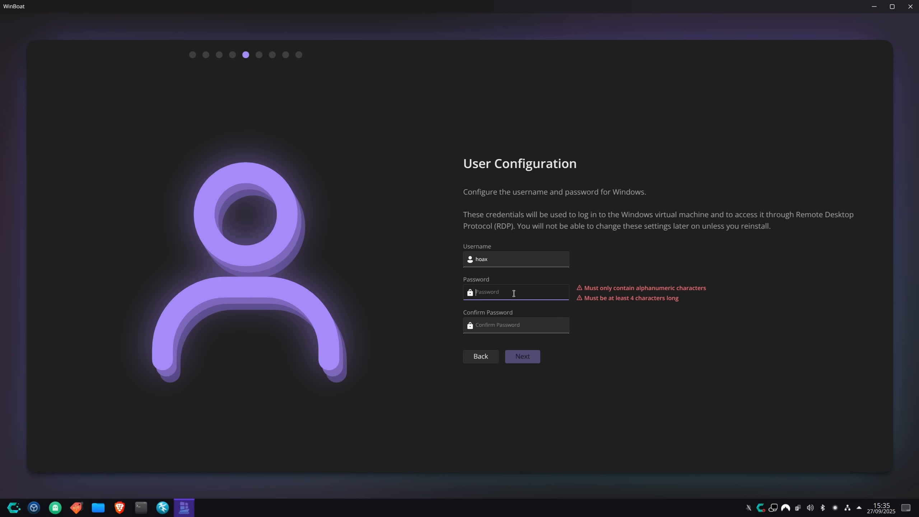
pyautogui.hotkey('ctrl', 'v')
pyautogui.press('Tab')
pyautogui.hotkey('ctrl', 'v')
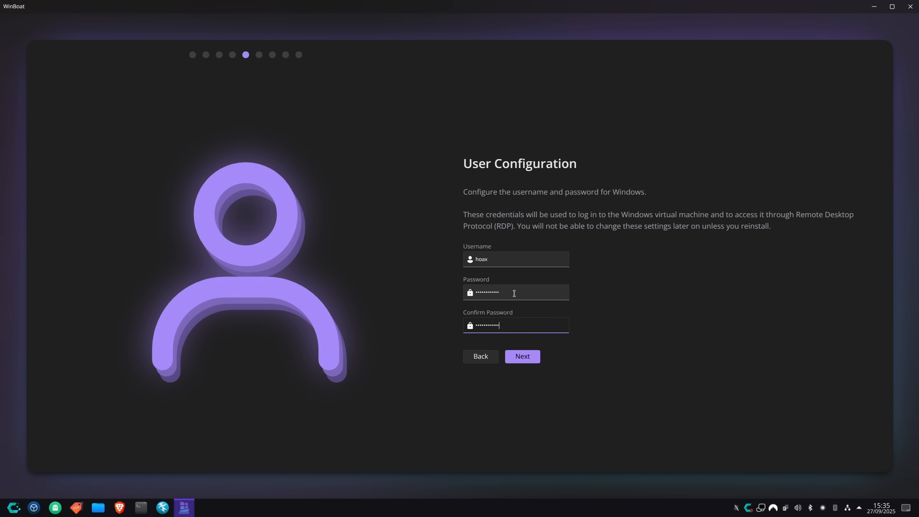
pyautogui.click(524, 358)
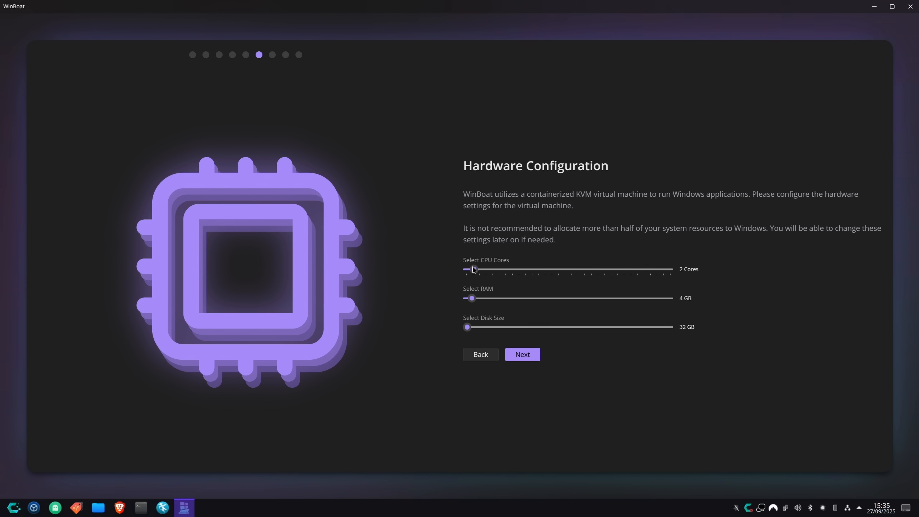
# - Allocate 16 CPU cores, 48 GB of RAM and a 256 GB disk to the virtual machine and start the Windows installation
pyautogui.moveTo(474, 269); pyautogui.dragTo(568, 268)
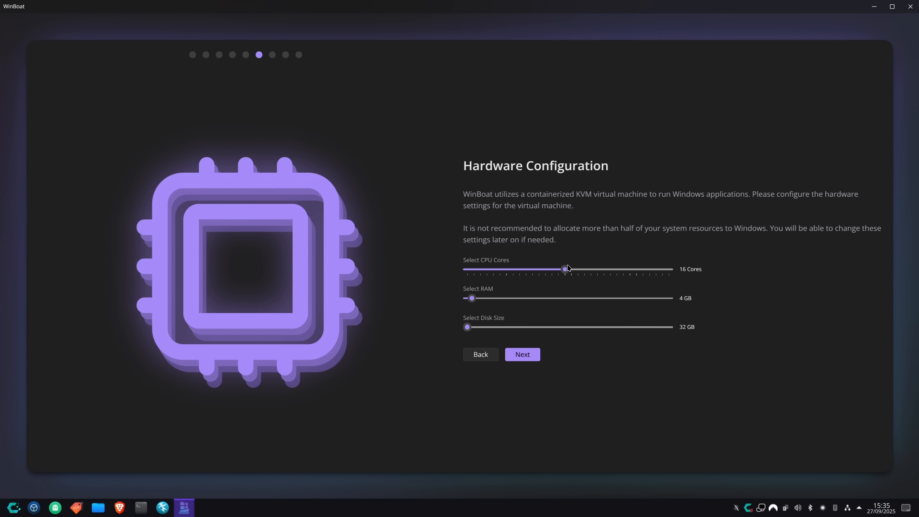
pyautogui.moveTo(475, 302); pyautogui.dragTo(573, 304)
pyautogui.moveTo(468, 327); pyautogui.dragTo(496, 325)
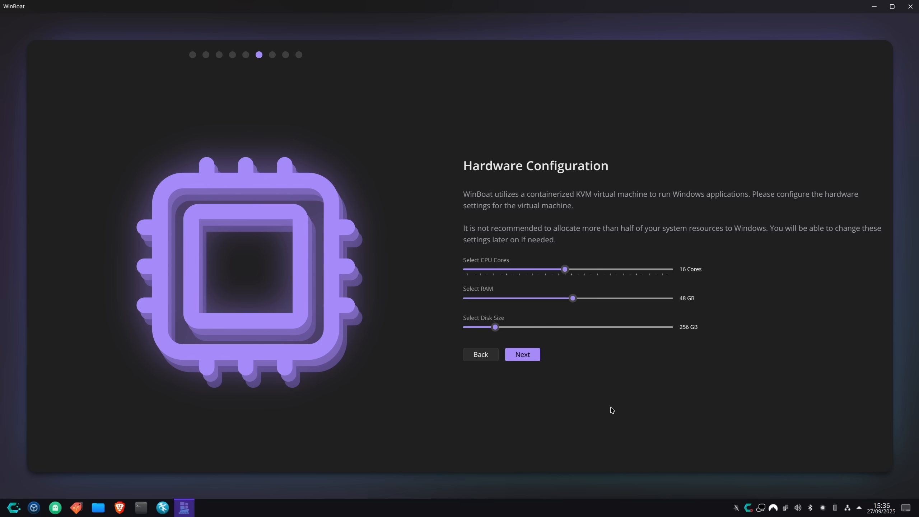
pyautogui.click(532, 356)
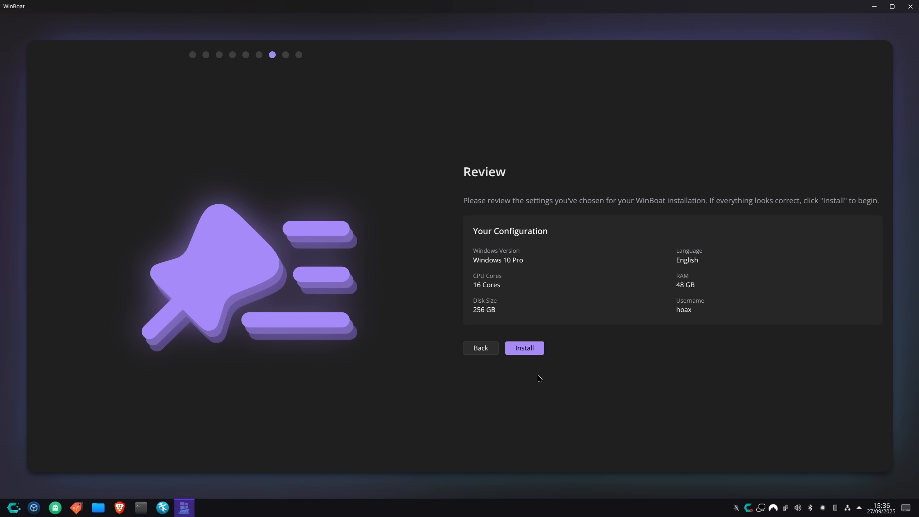
pyautogui.click(533, 353)
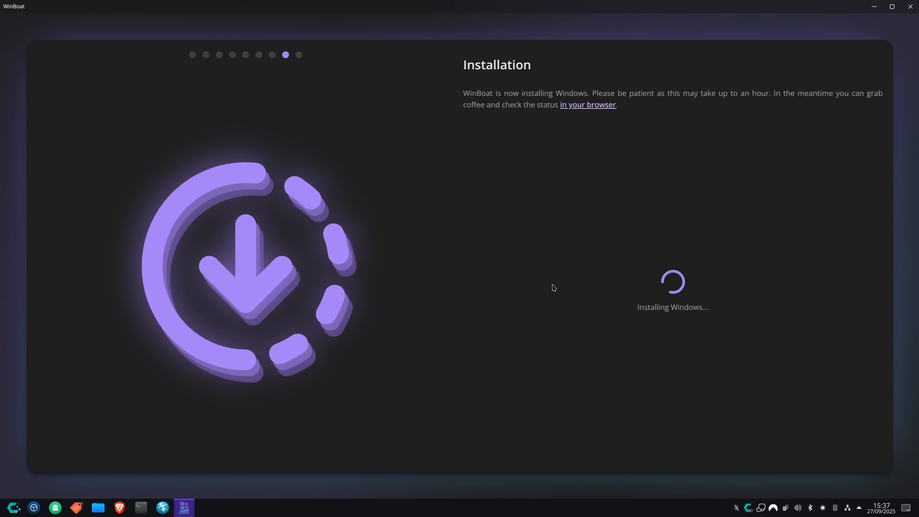
# - Check the Windows installation progress in the browser, close the browser window, and finish the WinBoat setup once installation completes
pyautogui.click(590, 105)
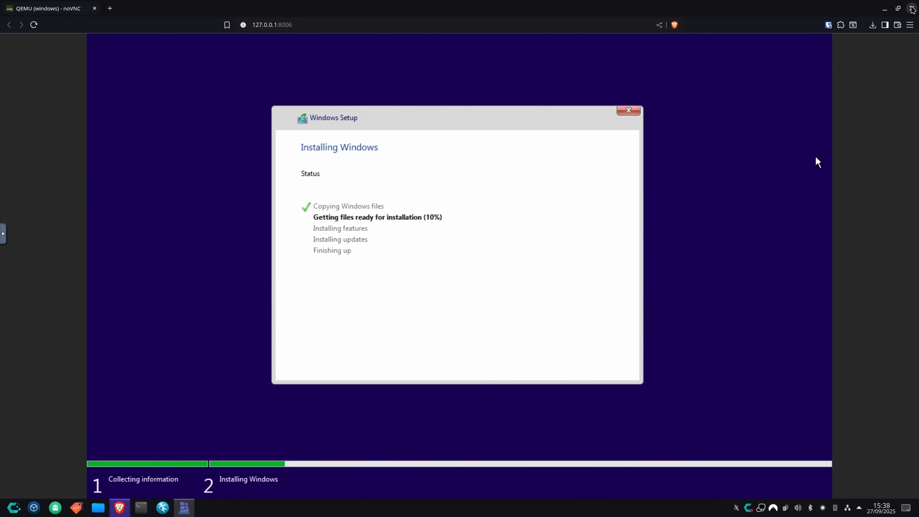
pyautogui.click(912, 8)
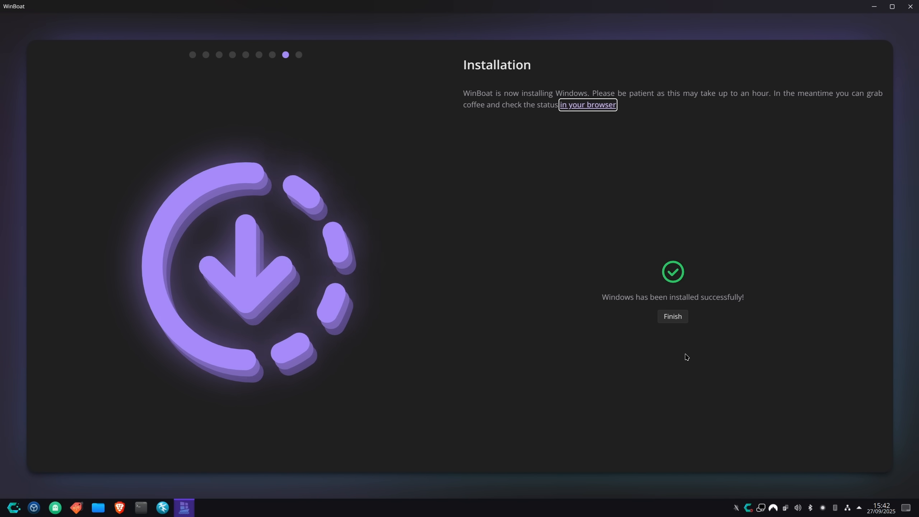
pyautogui.click(672, 316)
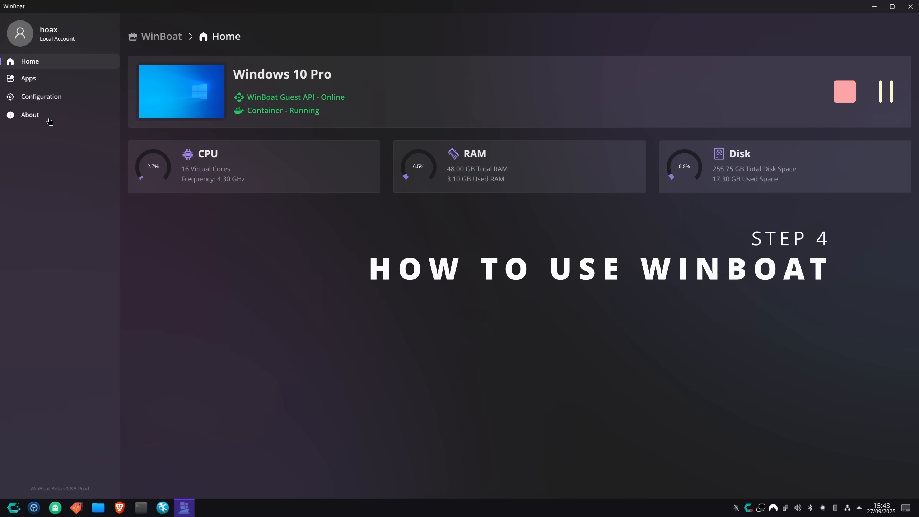
# - Launch Windows Desktop from WinBoat's apps, reconnect to the session signed in for 2 minutes, and look over its Start menu
pyautogui.click(51, 80)
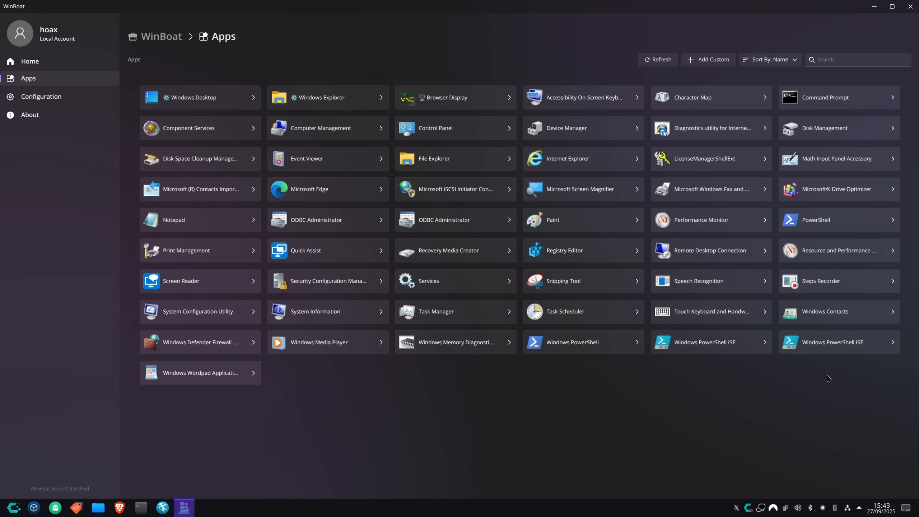
pyautogui.click(224, 100)
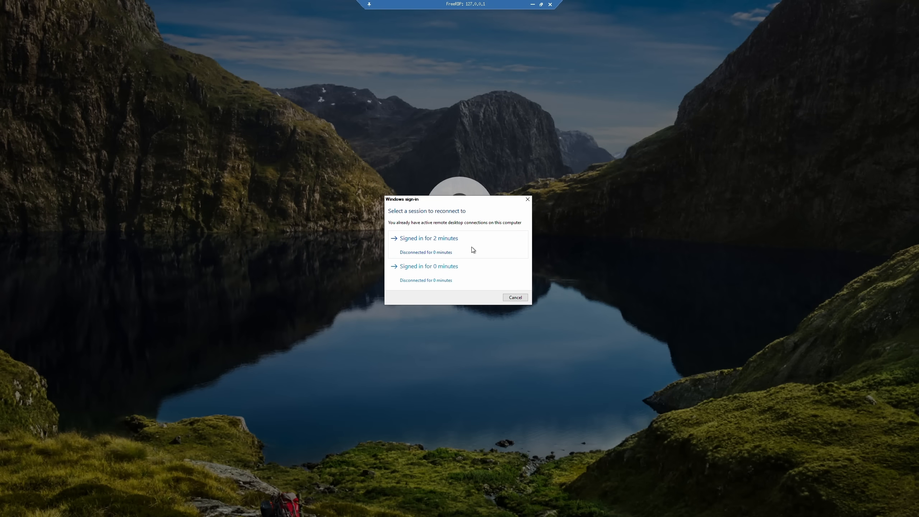
pyautogui.click(439, 239)
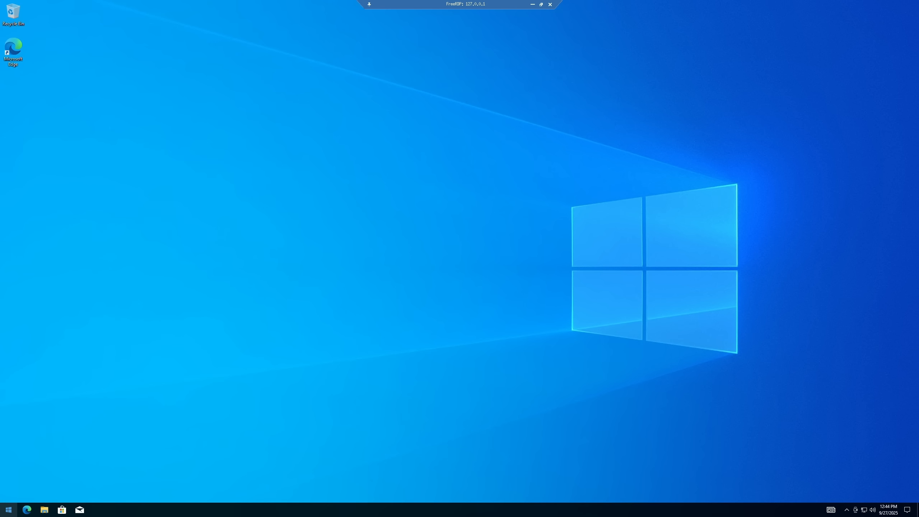
pyautogui.press('super')
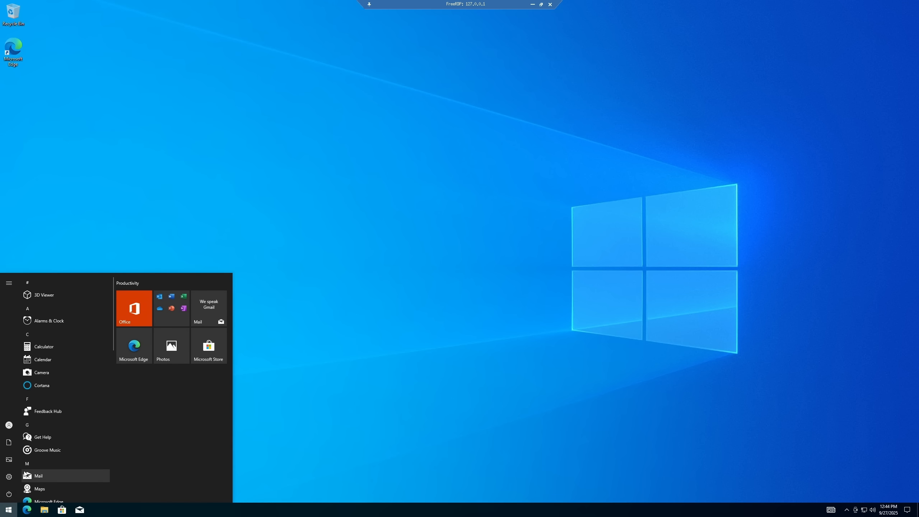
pyautogui.click(760, 342)
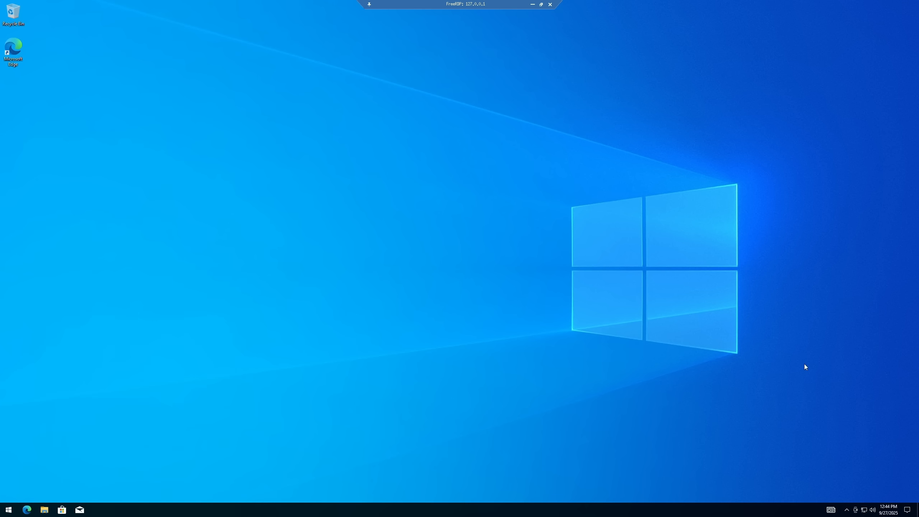
# - Launch Paint inside the Windows desktop, close it again, and end the remote desktop session
pyautogui.moveTo(769, 1); pyautogui.dragTo(276, 307)
pyautogui.click(50, 508)
pyautogui.click(655, 145)
pyautogui.press('super')
pyautogui.write('pao')
pyautogui.press('Return')
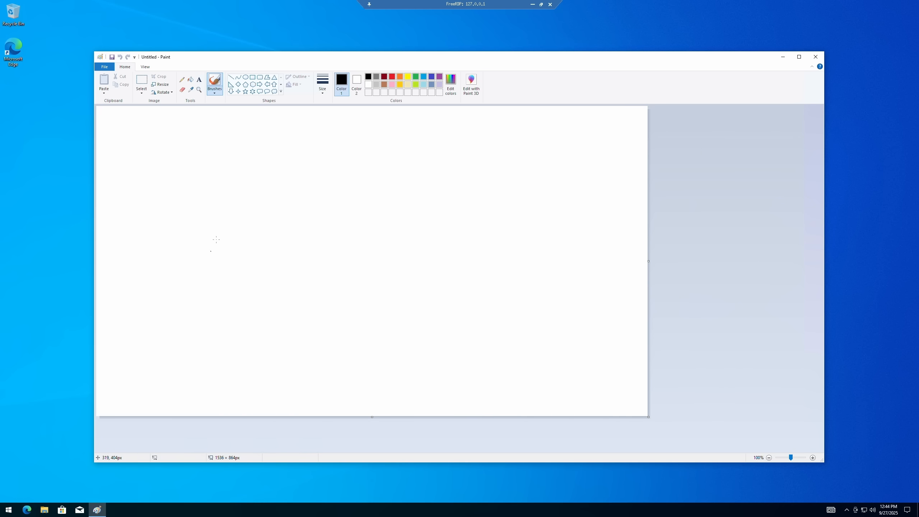
pyautogui.click(816, 57)
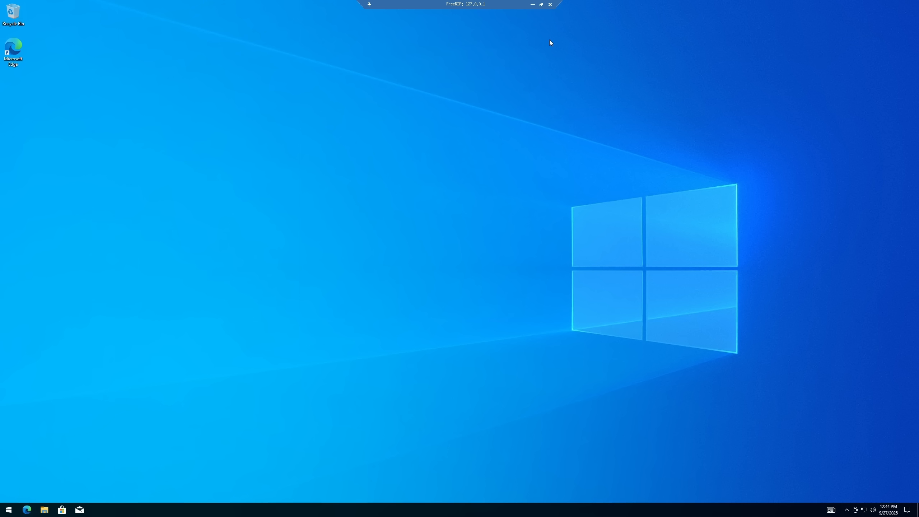
pyautogui.click(550, 4)
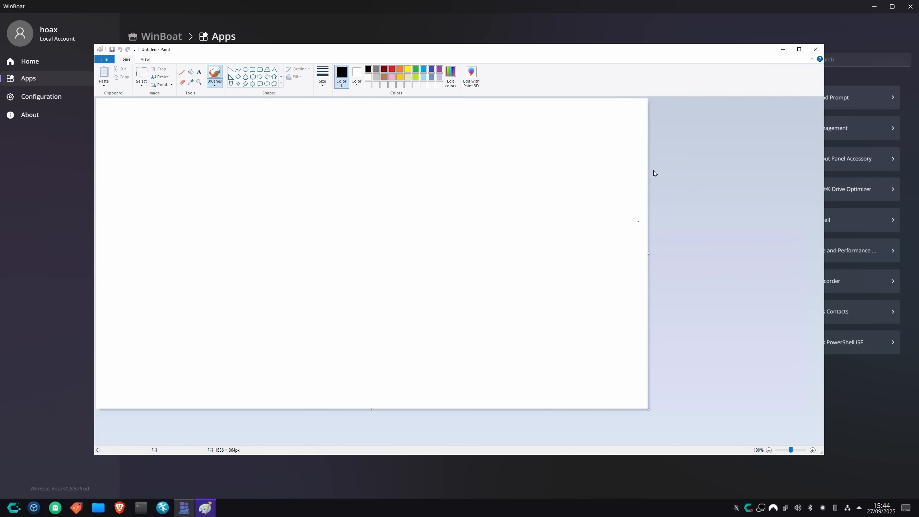
# - Minimize WinBoat, reposition the standalone Paint window on the Linux desktop, and draw black freehand scribbles on the canvas
pyautogui.click(875, 7)
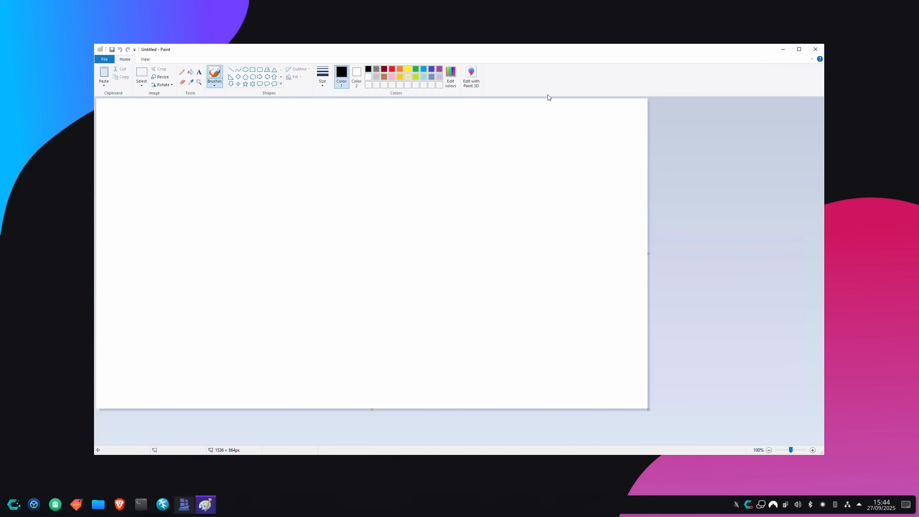
pyautogui.moveTo(523, 55)
pyautogui.mouseDown()
pyautogui.moveTo(604, 282)
pyautogui.moveTo(697, 408)
pyautogui.moveTo(554, 91)
pyautogui.moveTo(694, 6)
pyautogui.moveTo(433, 59)
pyautogui.moveTo(554, 59)
pyautogui.moveTo(547, 64)
pyautogui.mouseUp()
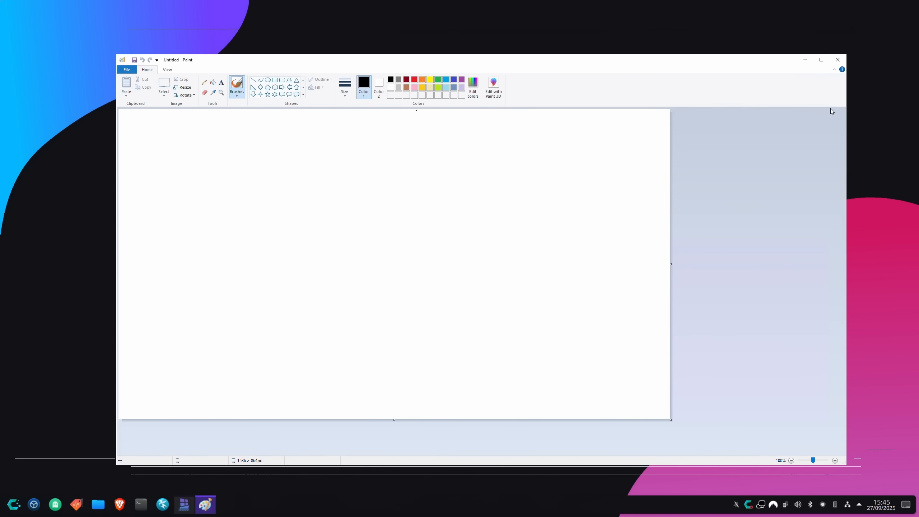
pyautogui.moveTo(381, 243)
pyautogui.mouseDown()
pyautogui.moveTo(390, 251)
pyautogui.moveTo(530, 174)
pyautogui.moveTo(358, 199)
pyautogui.mouseUp()
pyautogui.moveTo(511, 200)
pyautogui.mouseDown()
pyautogui.moveTo(298, 300)
pyautogui.moveTo(248, 138)
pyautogui.moveTo(325, 316)
pyautogui.mouseUp()
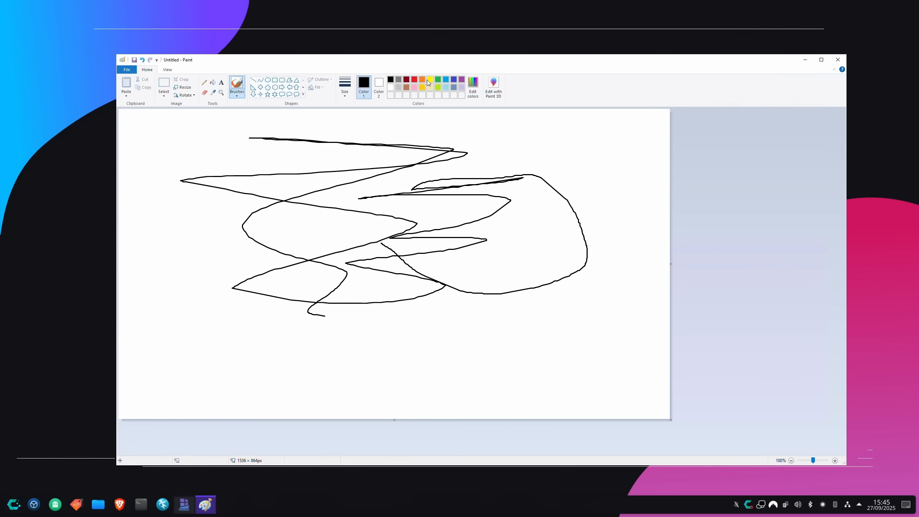
# - Draw yellow freehand loops over the black scribbles and close Paint without saving the drawing
pyautogui.click(430, 80)
pyautogui.moveTo(172, 281); pyautogui.dragTo(316, 209)
pyautogui.moveTo(301, 247)
pyautogui.mouseDown()
pyautogui.moveTo(456, 165)
pyautogui.moveTo(579, 318)
pyautogui.moveTo(481, 287)
pyautogui.mouseUp()
pyautogui.click(839, 59)
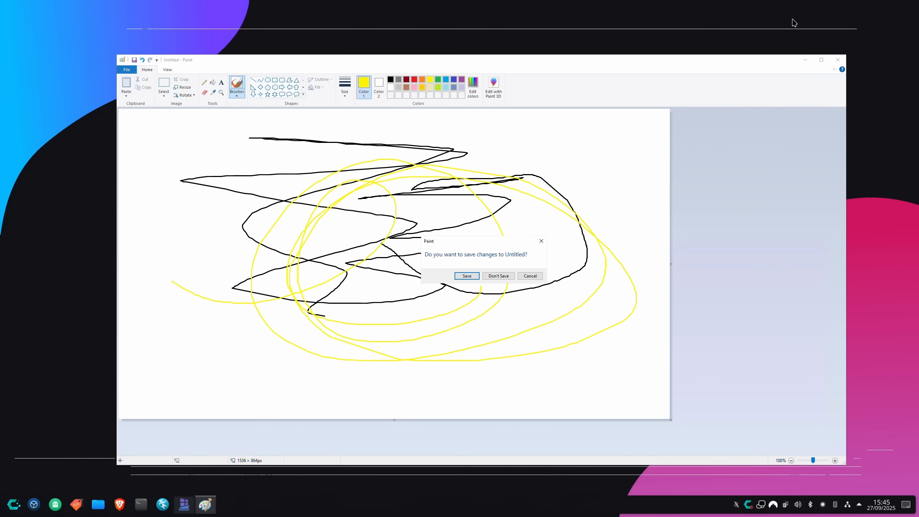
pyautogui.click(499, 276)
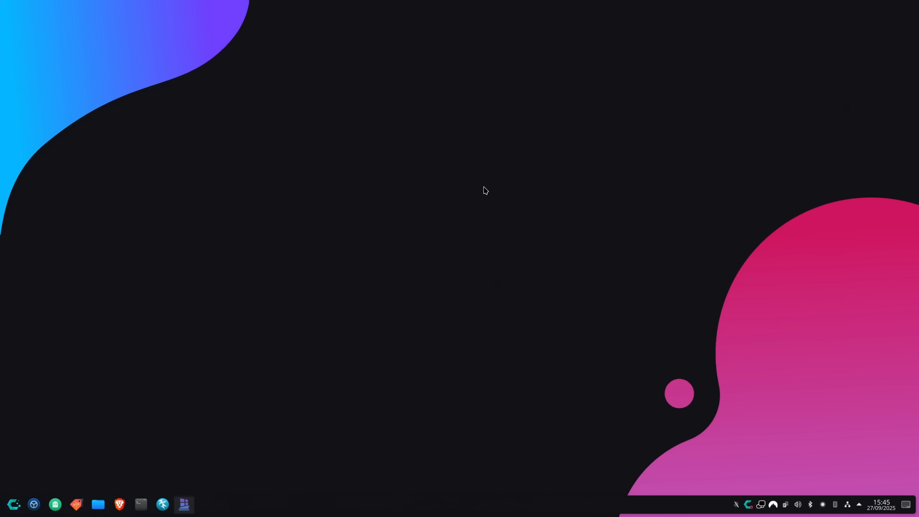
# - Restore WinBoat, launch Microsoft Edge from its apps, maximize it, dismiss the feed personalization dialog, and close the browser
pyautogui.click(182, 511)
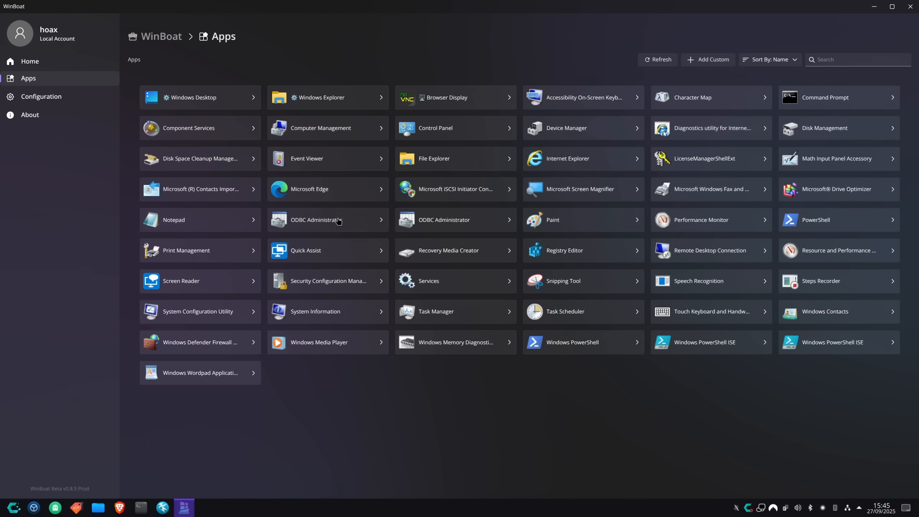
pyautogui.click(339, 196)
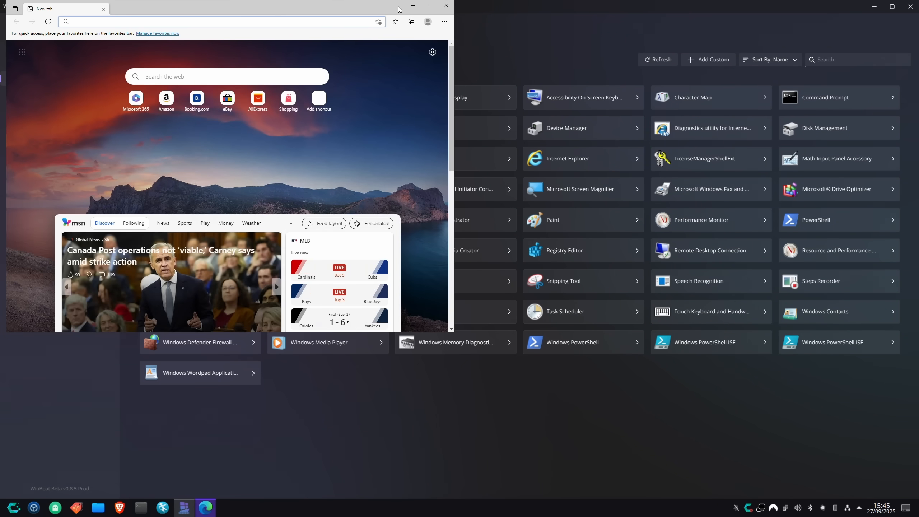
pyautogui.click(430, 5)
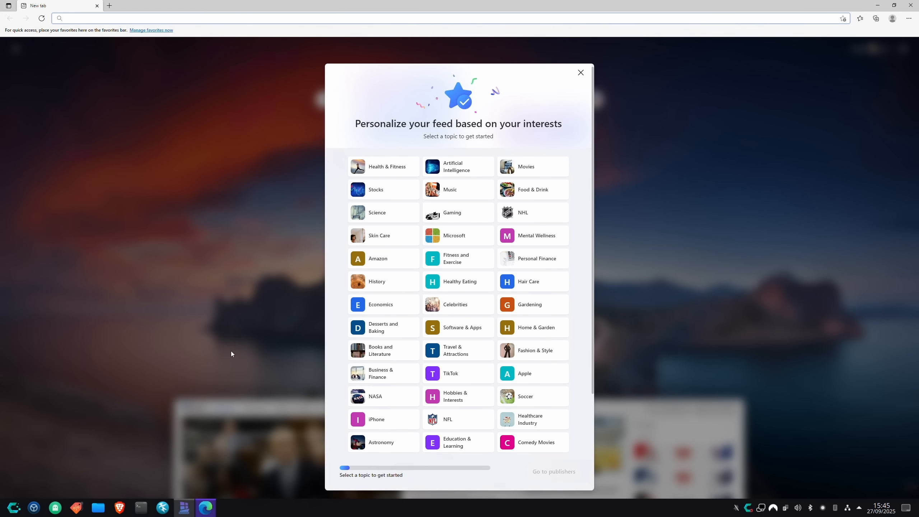
pyautogui.click(581, 73)
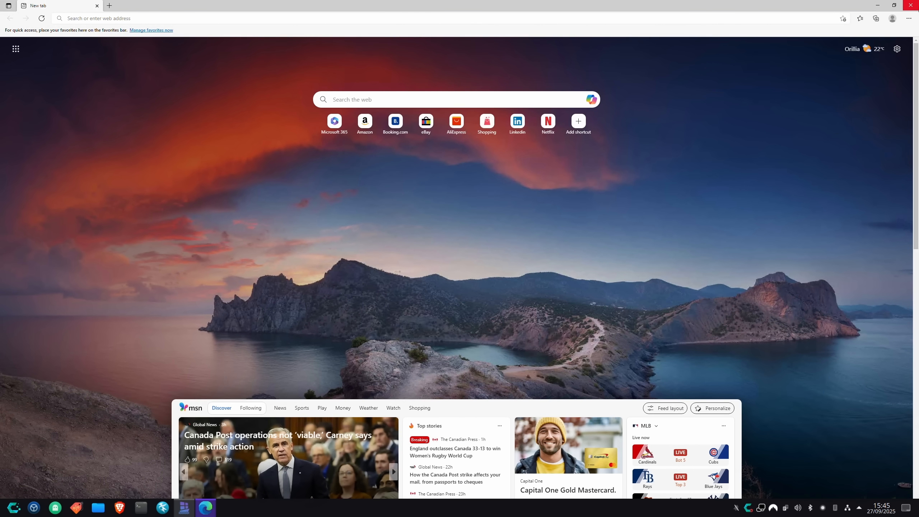
pyautogui.click(911, 5)
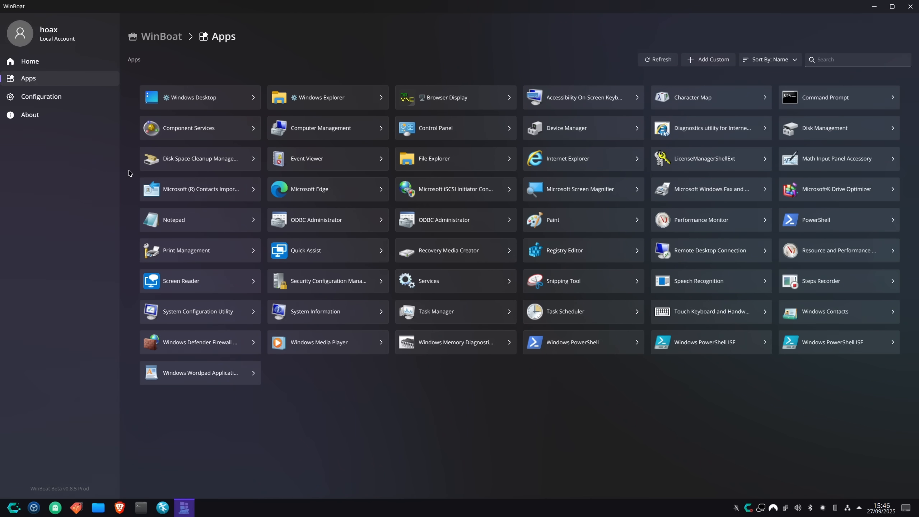
# - Review WinBoat's container, general and experimental configuration settings, and return to the home overview of the virtual machine
pyautogui.click(50, 97)
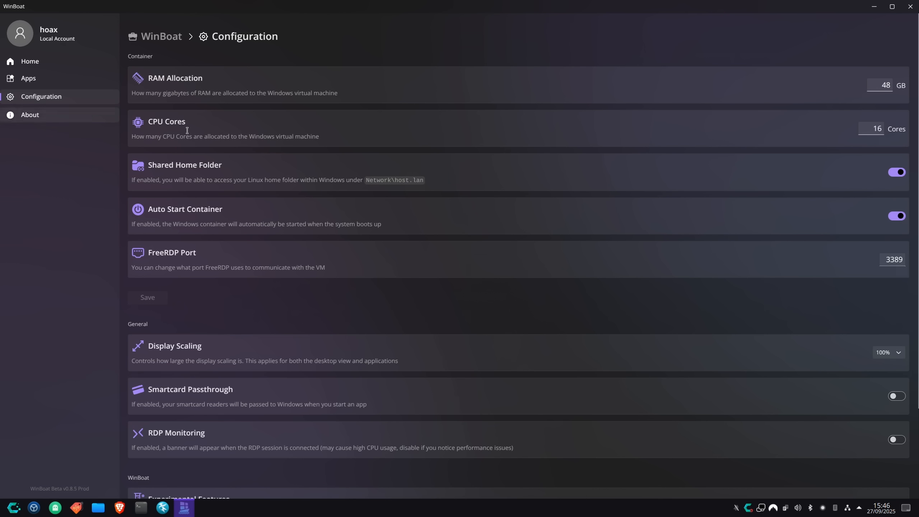
pyautogui.scroll(-3, 630, 156)
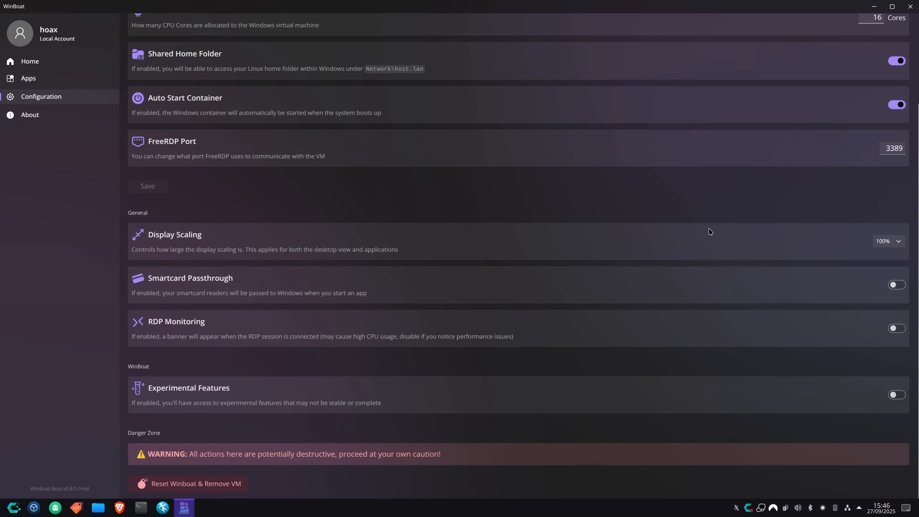
pyautogui.scroll(3, 717, 230)
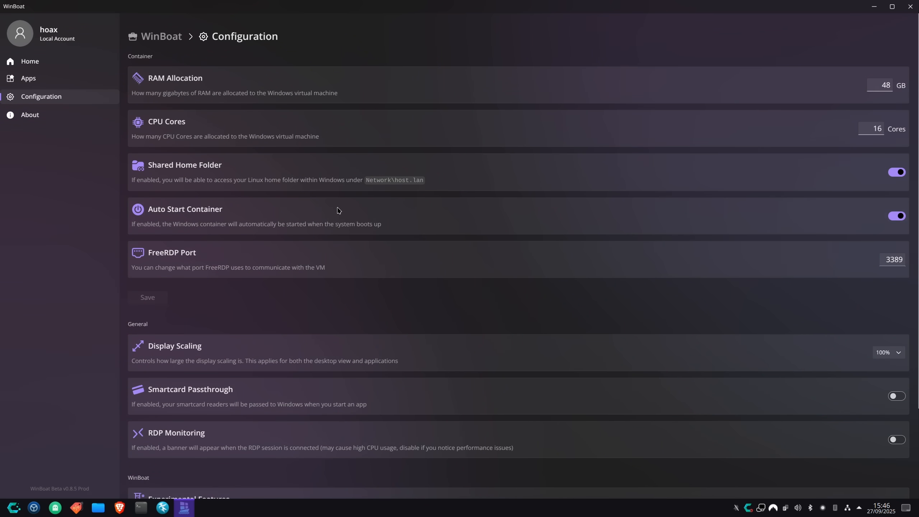
pyautogui.click(33, 78)
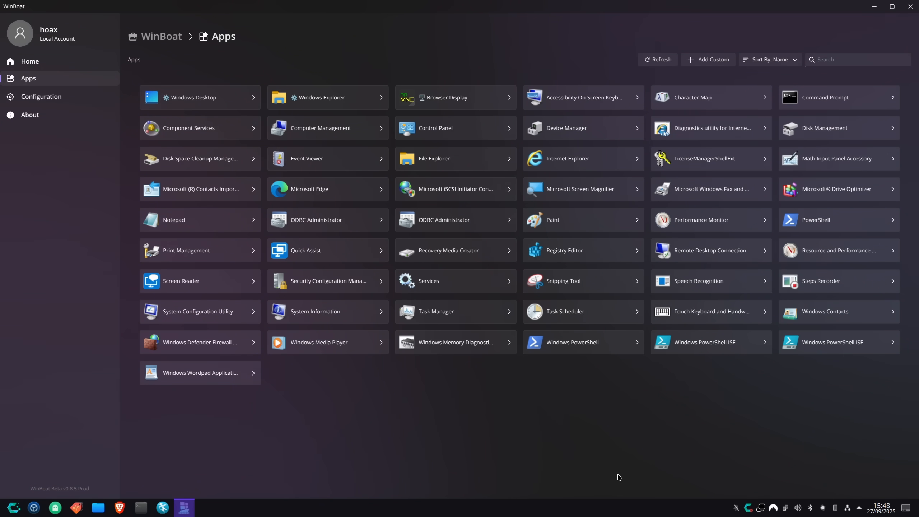
pyautogui.click(60, 62)
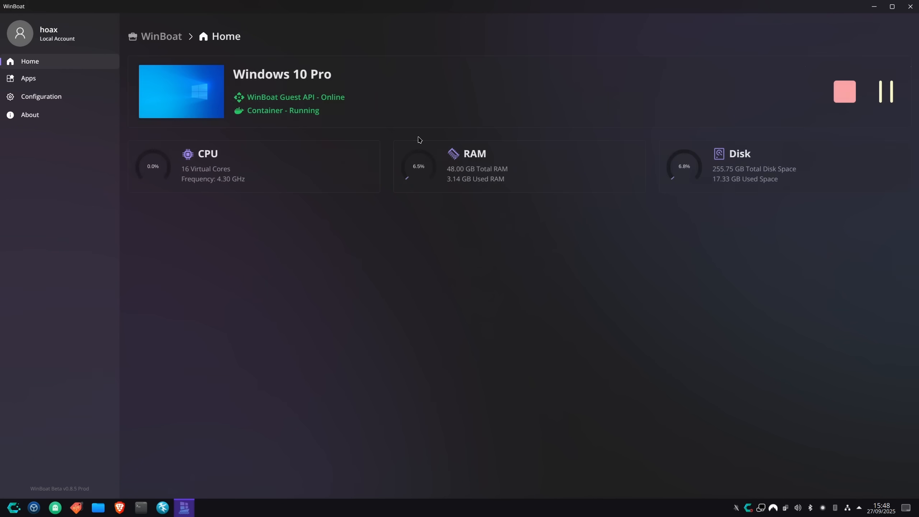